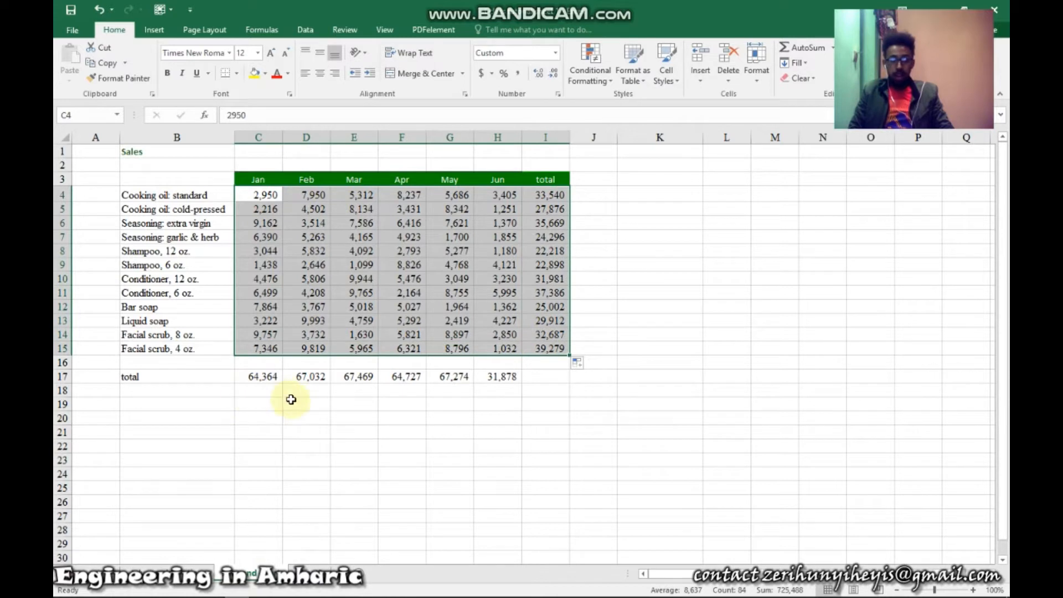
# Undo the earlier edits until the total row and the total column of the sales table are empty.
pyautogui.click(94, 10)
pyautogui.click(94, 9)
pyautogui.click(94, 9)
pyautogui.click(94, 10)
pyautogui.click(94, 10)
pyautogui.click(94, 9)
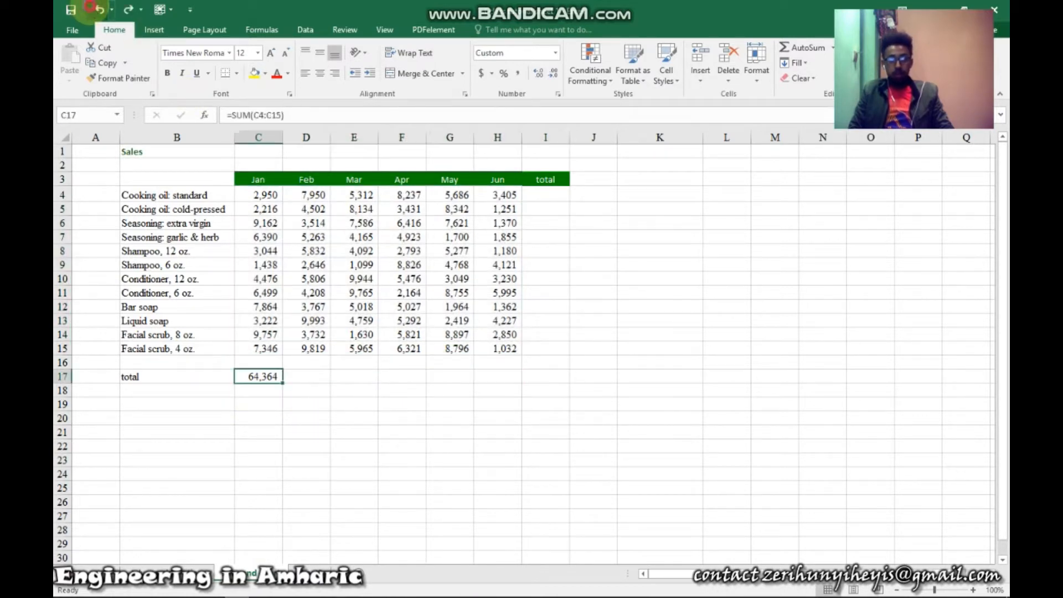
pyautogui.click(94, 10)
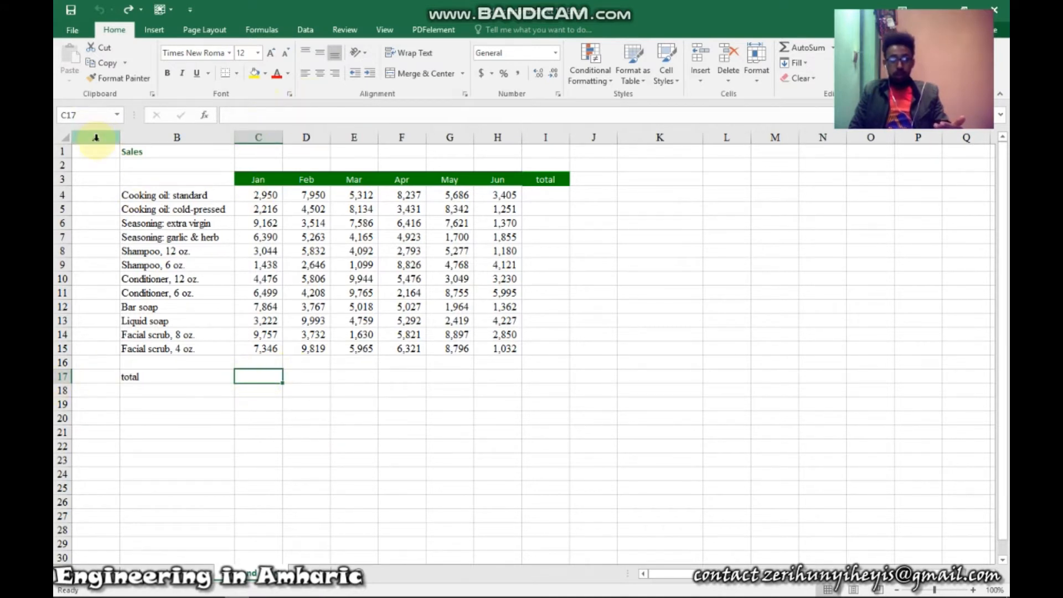
# Total the January sales in cell C17 with the formula =SUM(C4:C15).
pyautogui.click(94, 115)
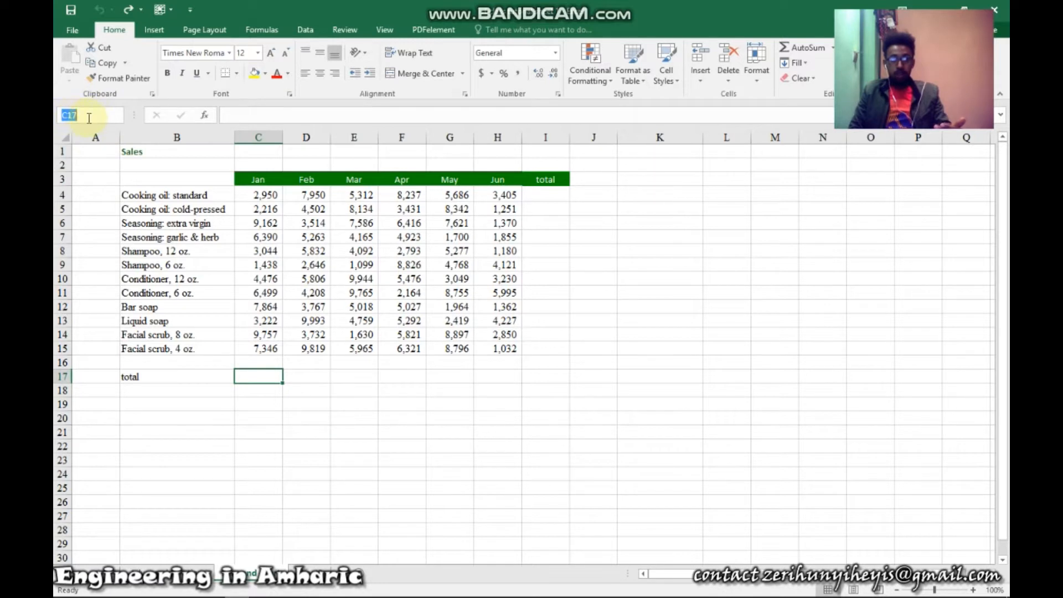
pyautogui.click(261, 375)
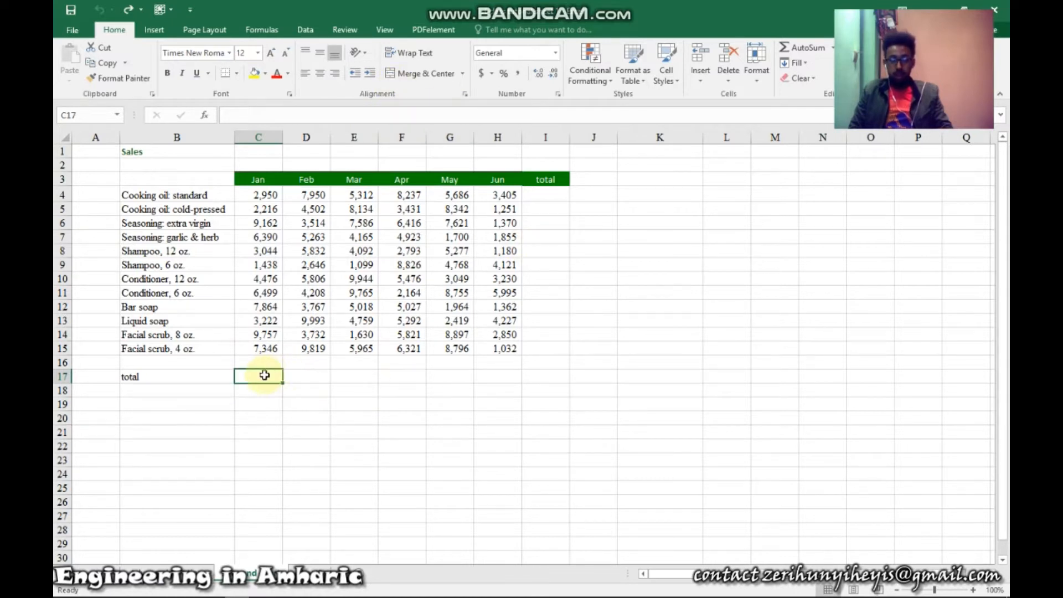
pyautogui.write('=')
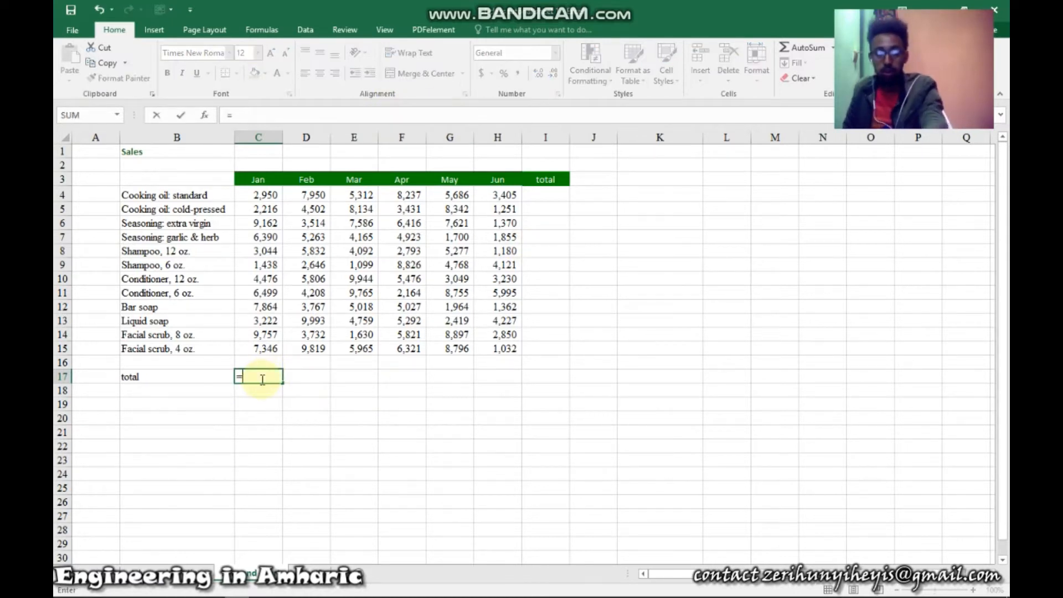
pyautogui.write('su')
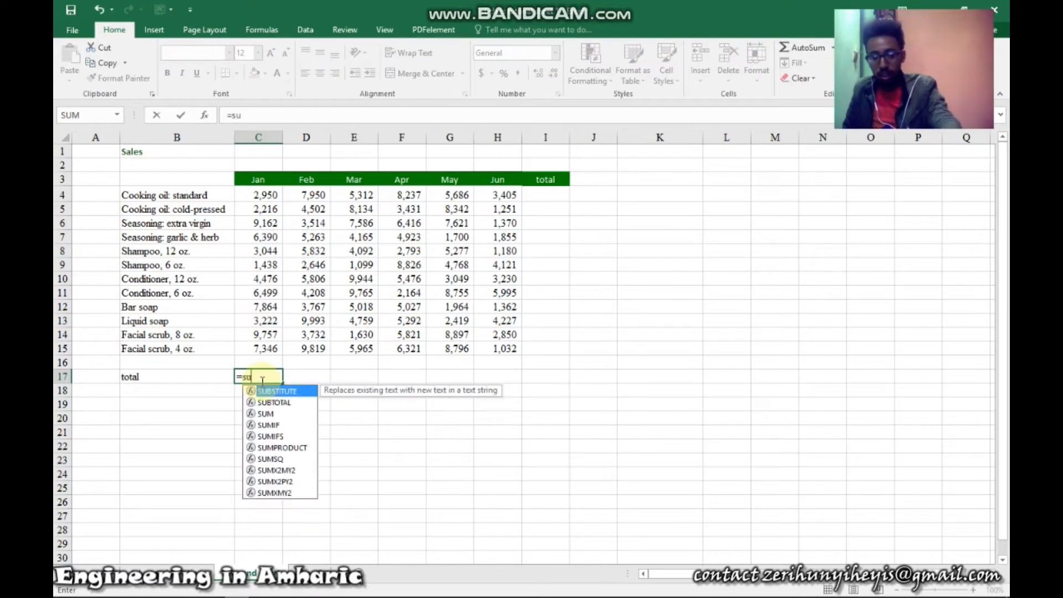
pyautogui.write('m(')
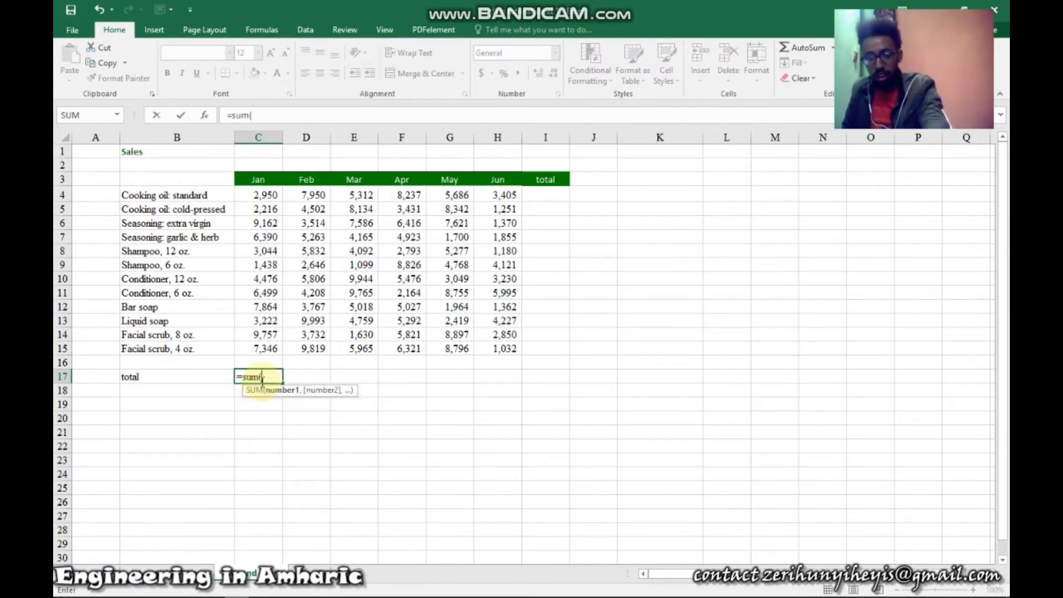
pyautogui.click(258, 196)
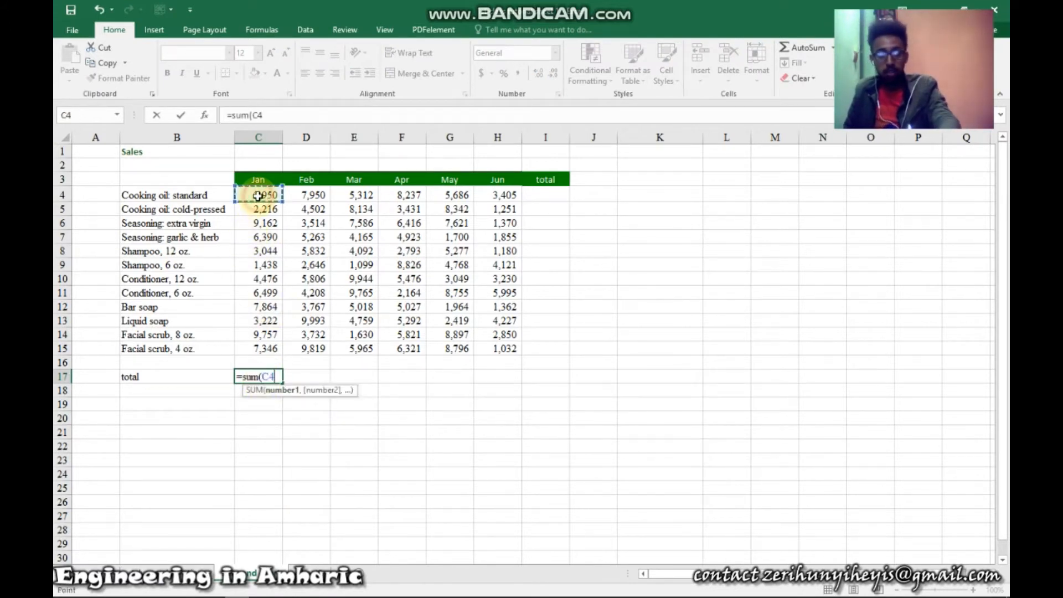
pyautogui.press('F8')
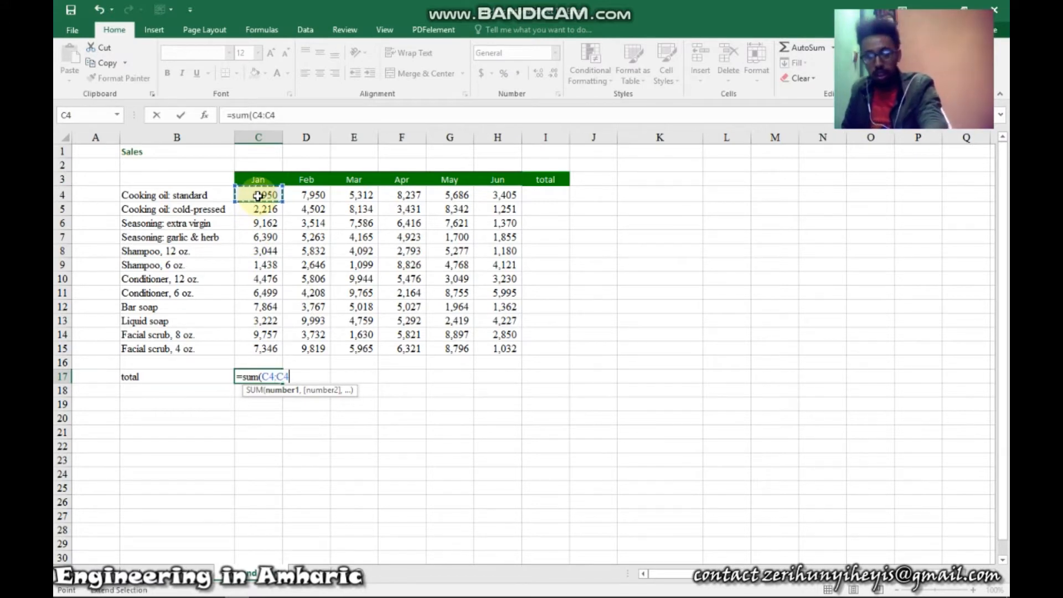
pyautogui.click(255, 348)
pyautogui.write(')')
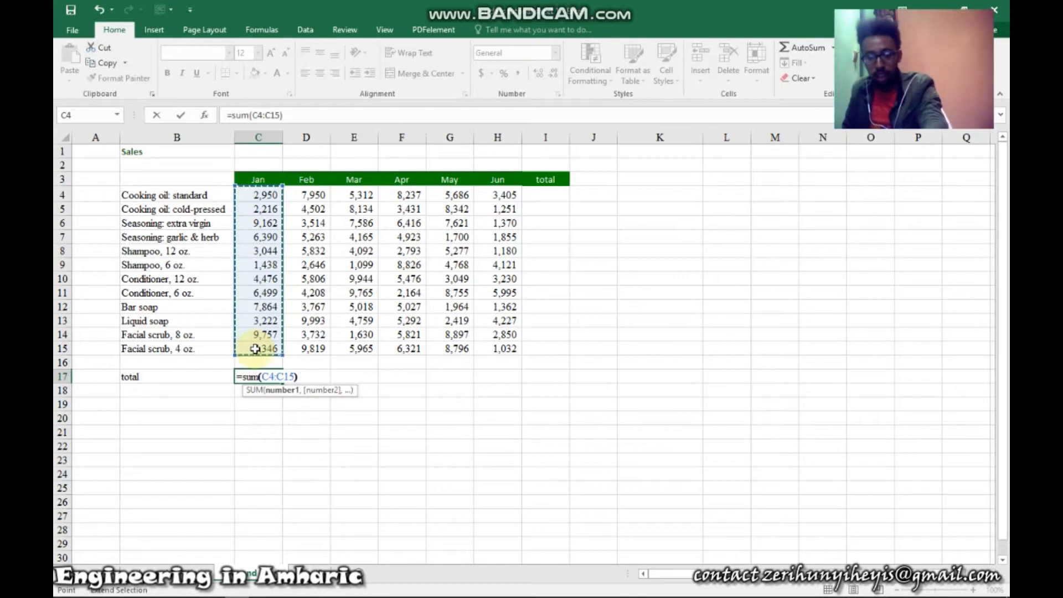
pyautogui.press('Return')
pyautogui.click(252, 376)
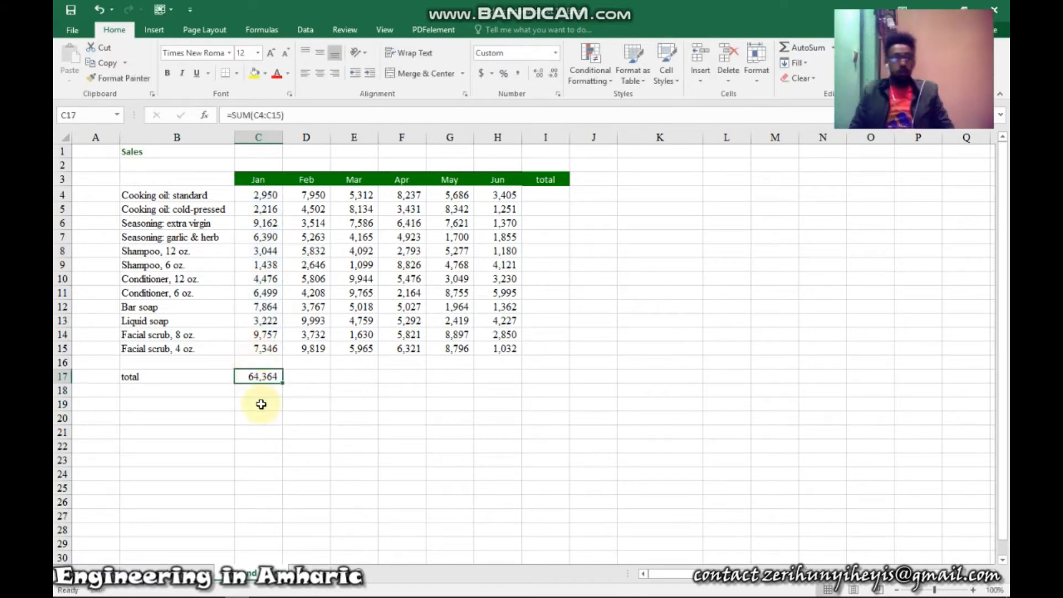
pyautogui.moveTo(288, 118); pyautogui.dragTo(225, 116)
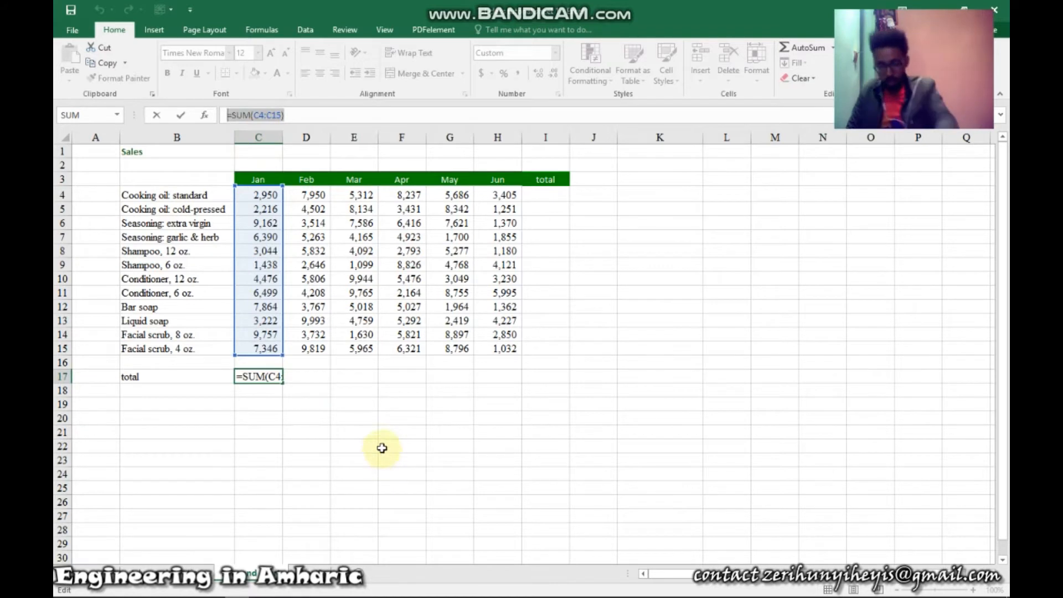
pyautogui.hotkey('ctrl', 'Return')
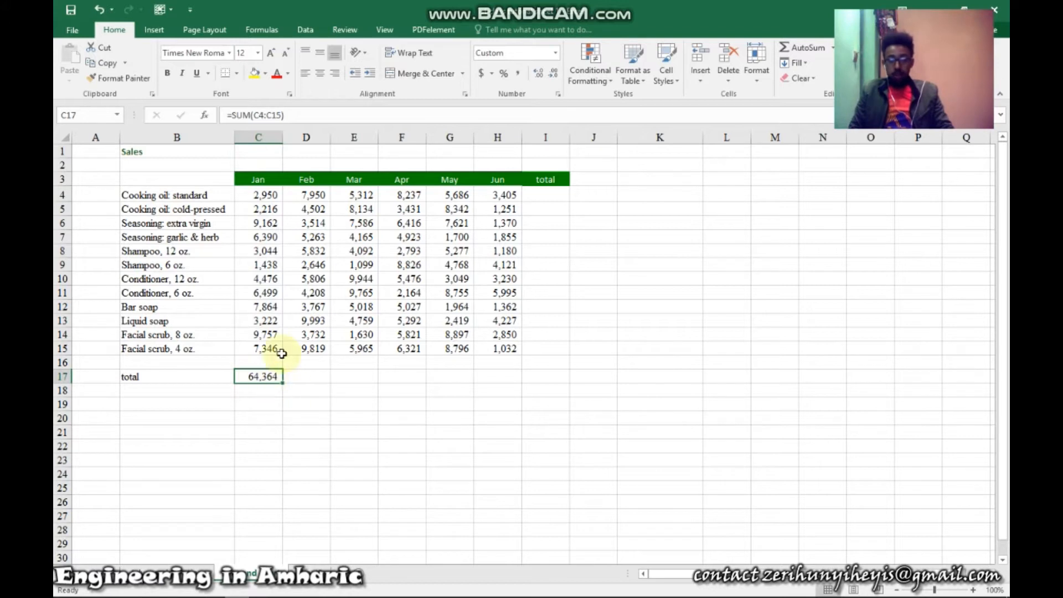
# Fill the January total formula from C17 across to H17 for the months February to June.
pyautogui.click(313, 382)
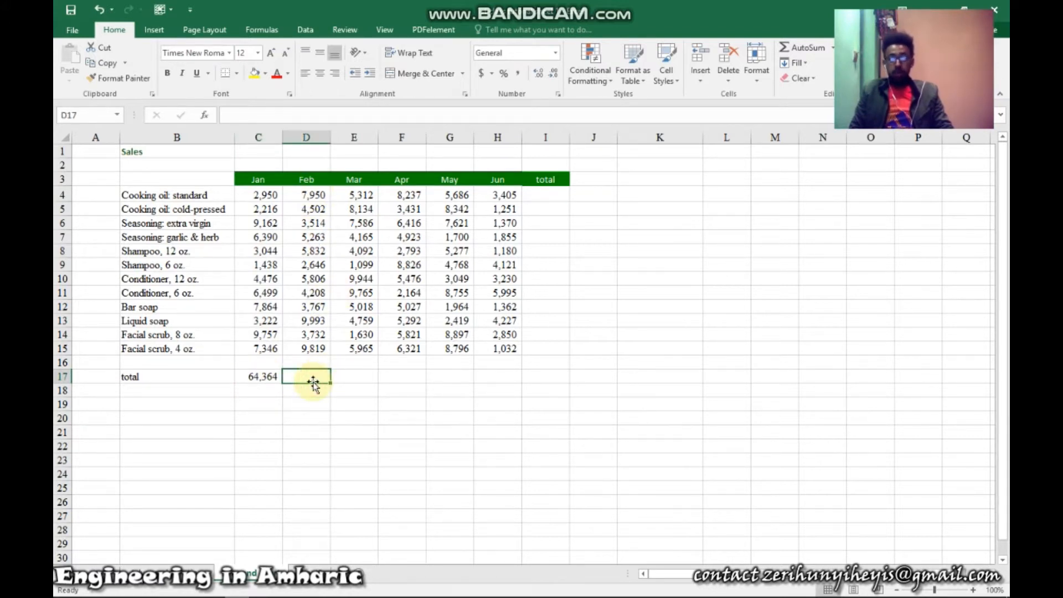
pyautogui.click(261, 378)
pyautogui.click(299, 378)
pyautogui.click(252, 380)
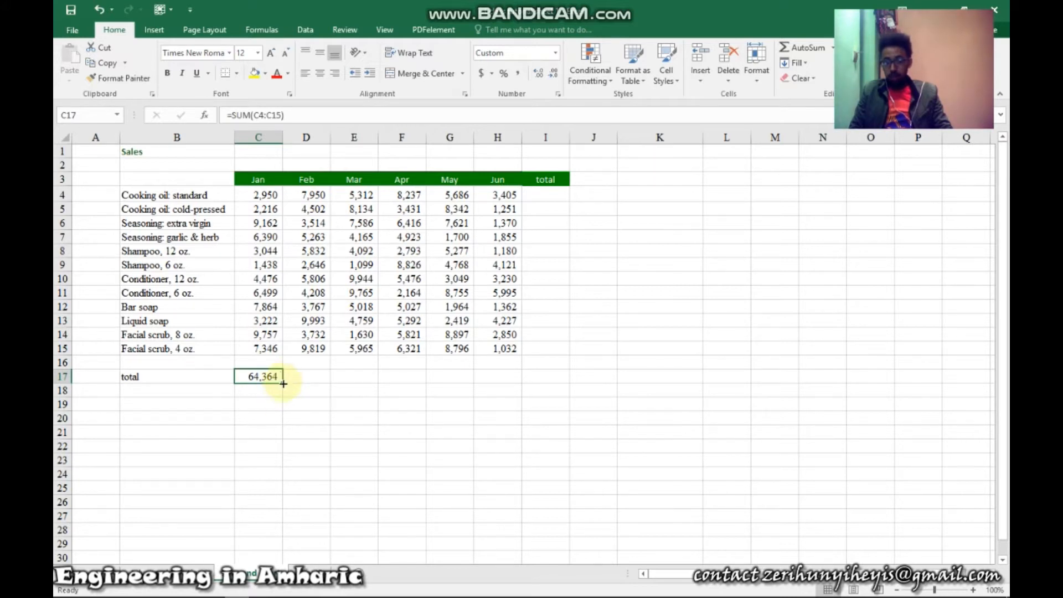
pyautogui.moveTo(285, 382); pyautogui.dragTo(285, 383)
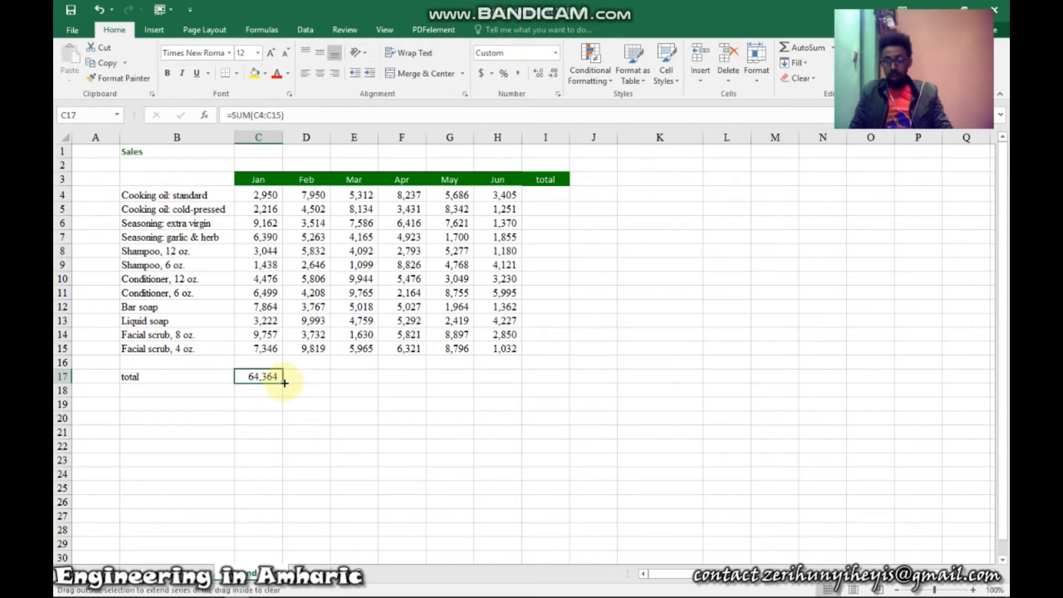
pyautogui.moveTo(285, 383); pyautogui.dragTo(510, 381)
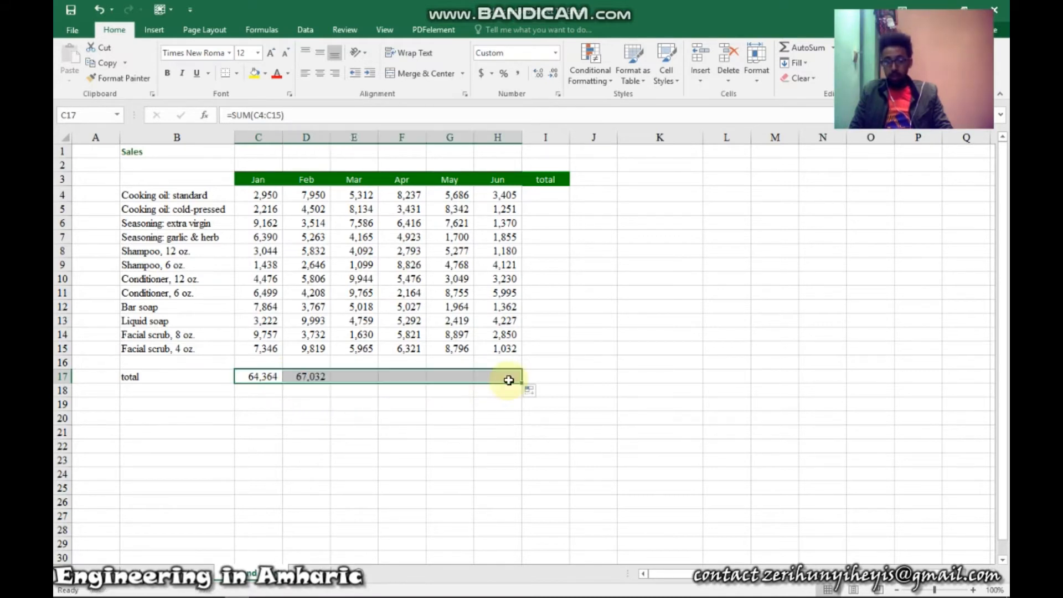
# Inspect the copied formulas in the February and March total cells, including the range the March sum refers to.
pyautogui.click(309, 379)
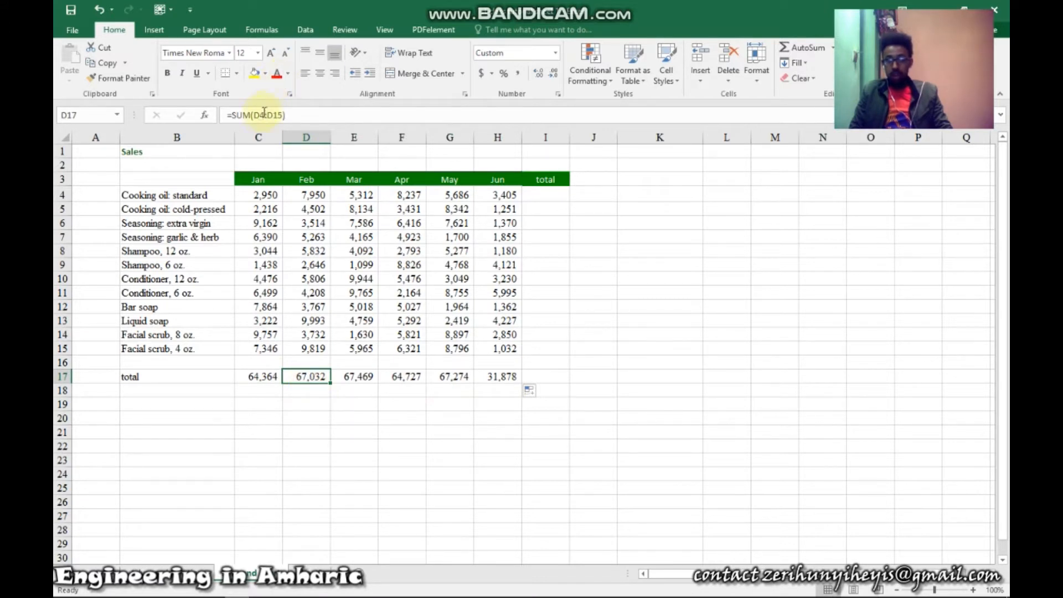
pyautogui.click(357, 376)
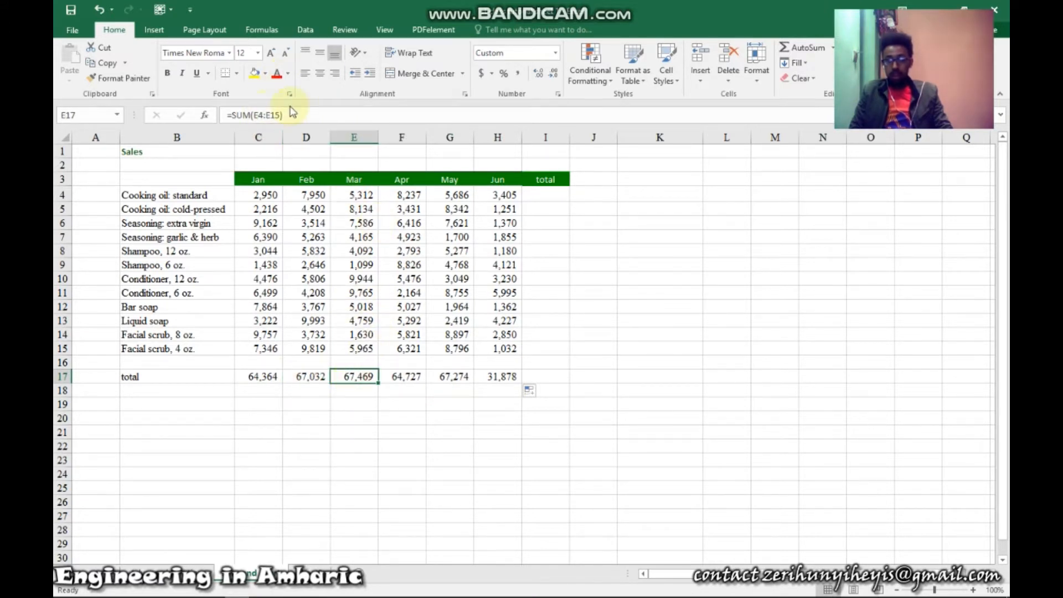
pyautogui.doubleClick(358, 380)
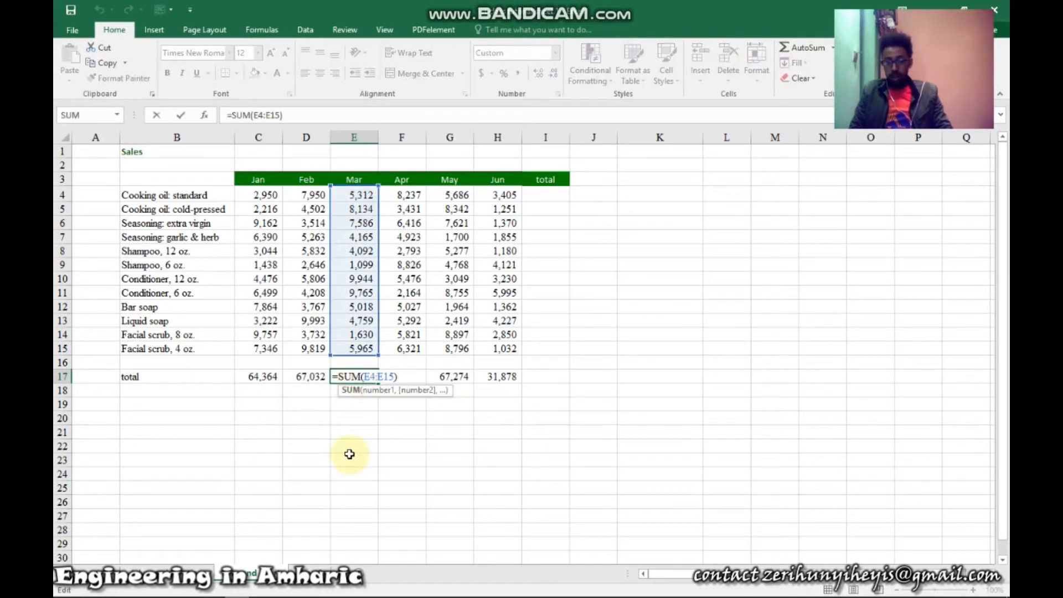
pyautogui.press('Escape')
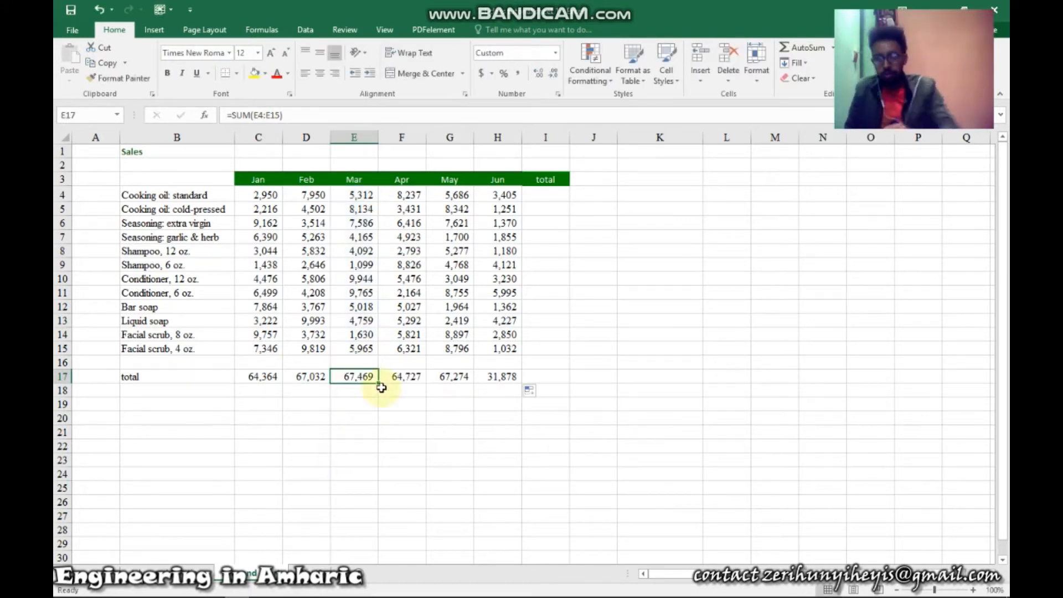
# Sum C4:H4 in cell I4 with AutoSum and fill the formula down to I15.
pyautogui.click(547, 195)
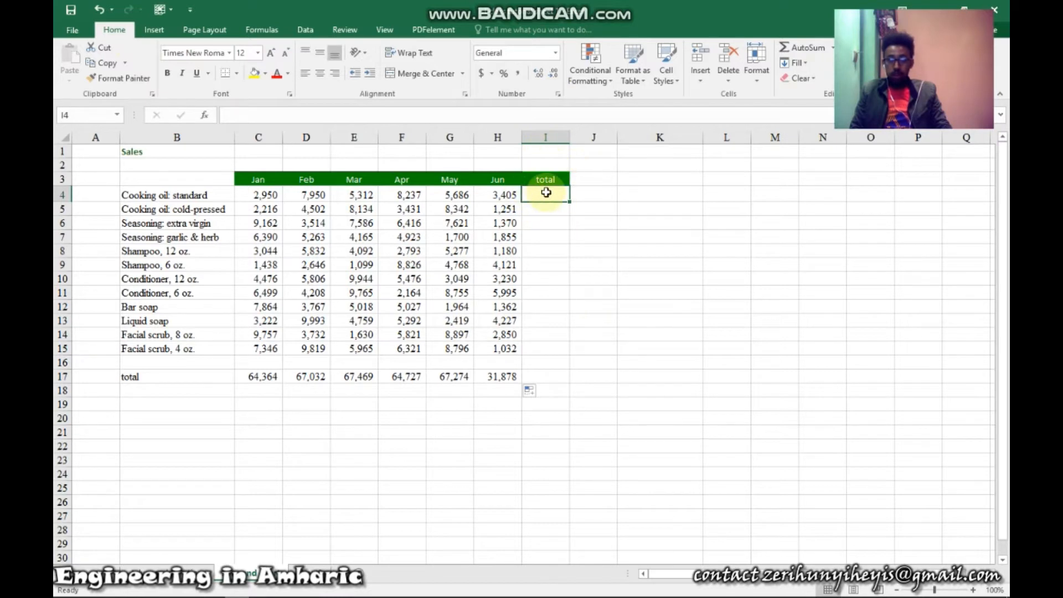
pyautogui.click(808, 49)
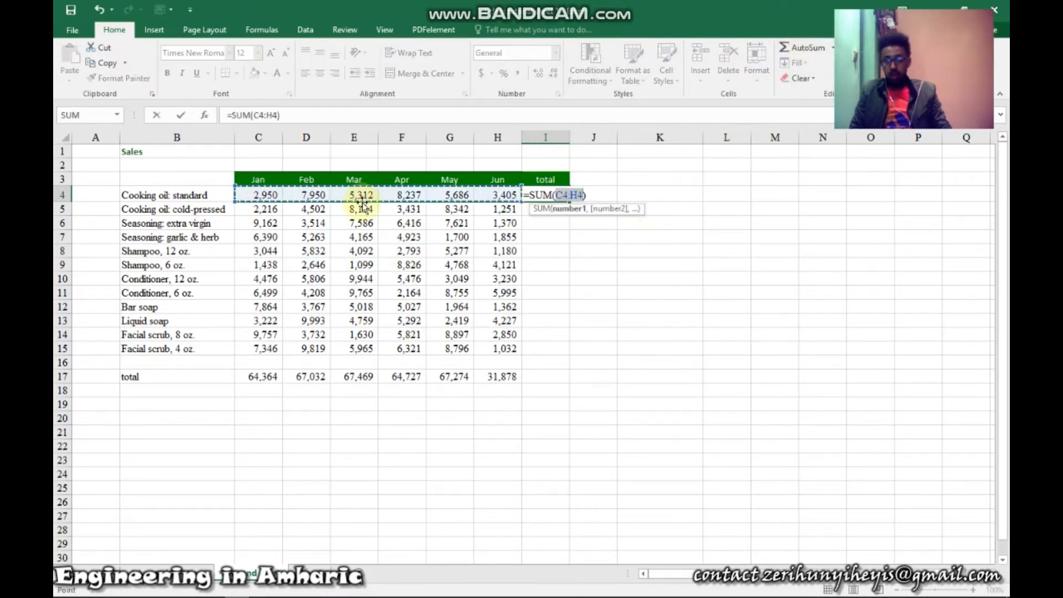
pyautogui.press('Return')
pyautogui.click(544, 197)
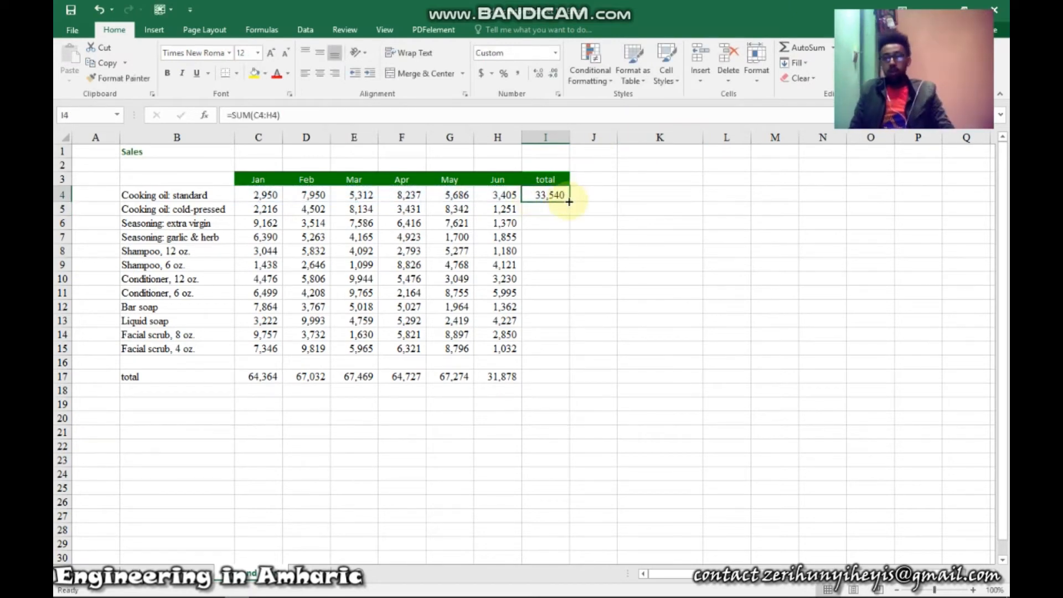
pyautogui.moveTo(569, 202); pyautogui.dragTo(536, 353)
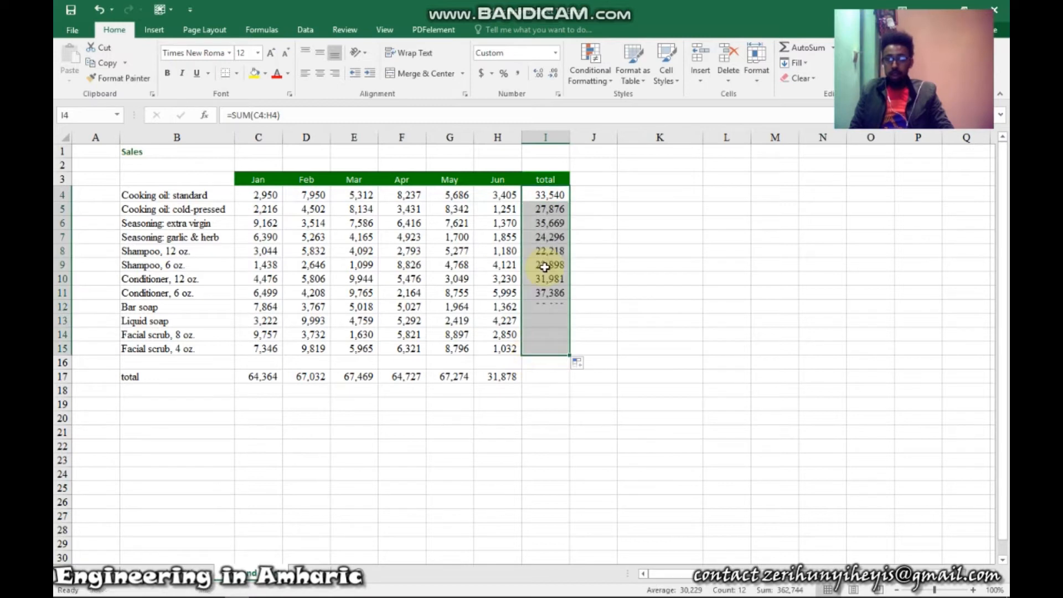
# Go through the total column cell by cell from I5 to I15 to check each product's sum formula.
pyautogui.press('Return')
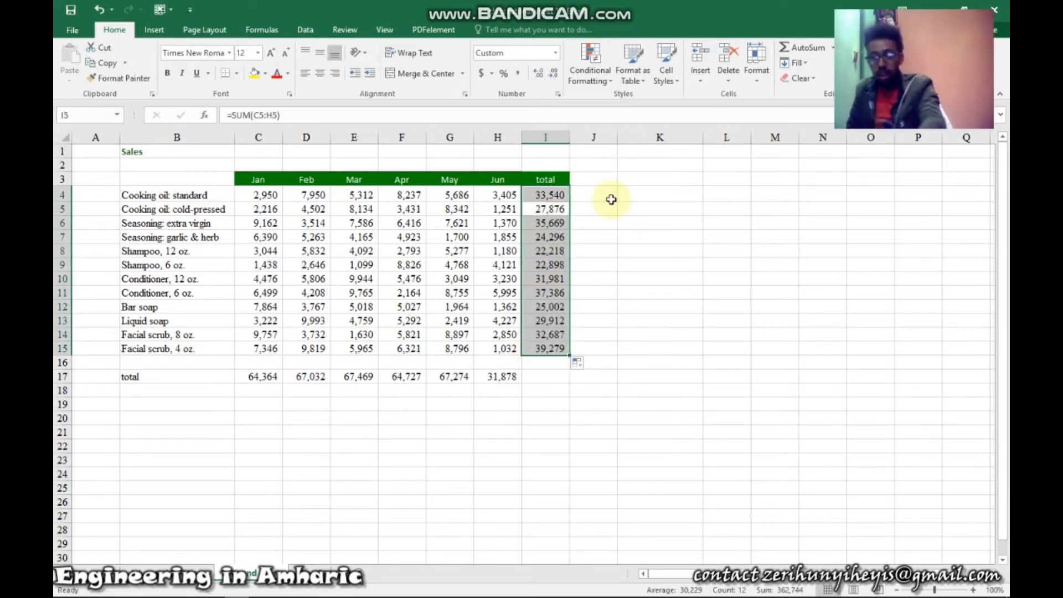
pyautogui.press('Return')
pyautogui.press('Return')
pyautogui.press('Return')
pyautogui.press('Return')
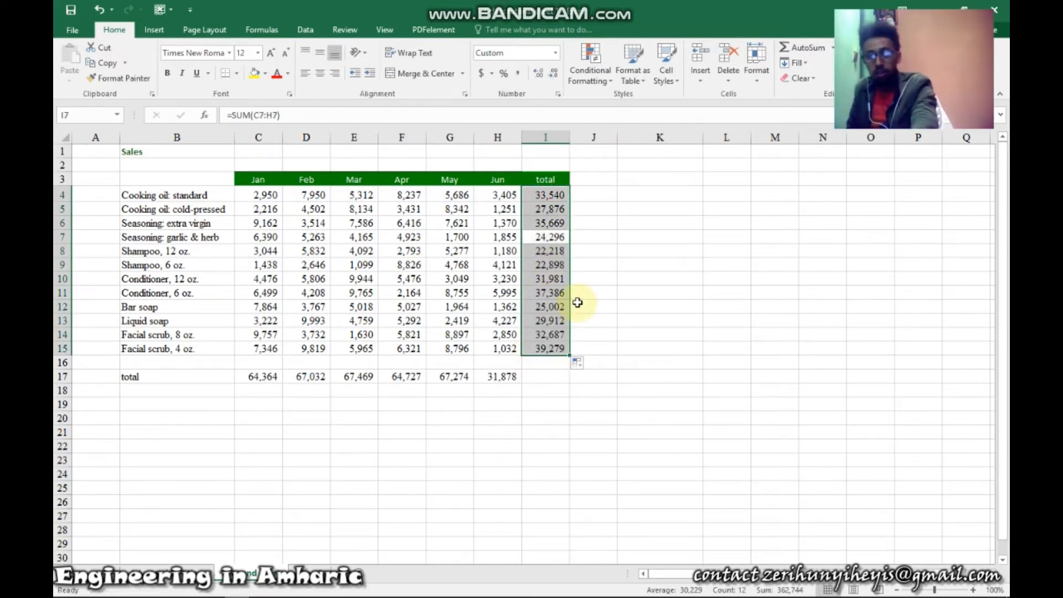
pyautogui.press('Return')
pyautogui.press('Return')
pyautogui.press('Return')
pyautogui.press('Return')
pyautogui.press('Return')
pyautogui.press('Return')
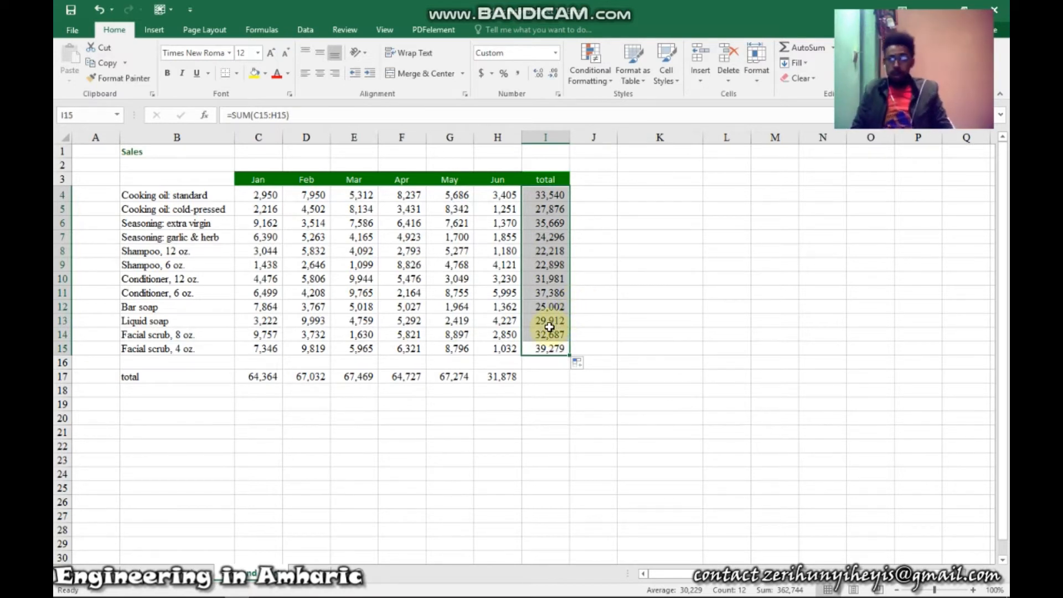
pyautogui.click(443, 305)
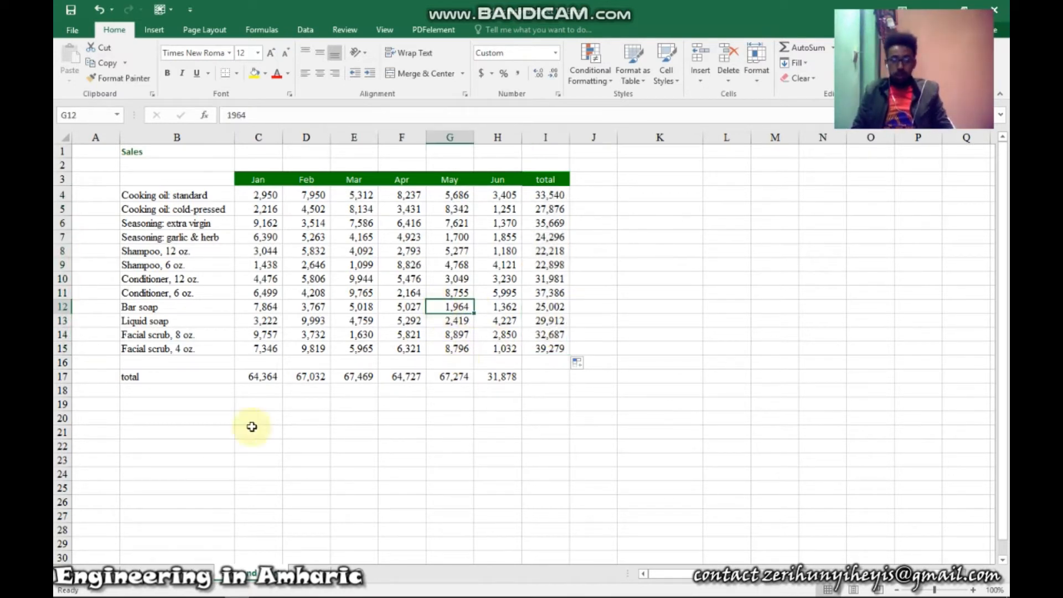
# Switch to the PowerPoint slide show and advance from the Using excel formulas slide to the Manning's Formula slide.
pyautogui.moveTo(168, 594)
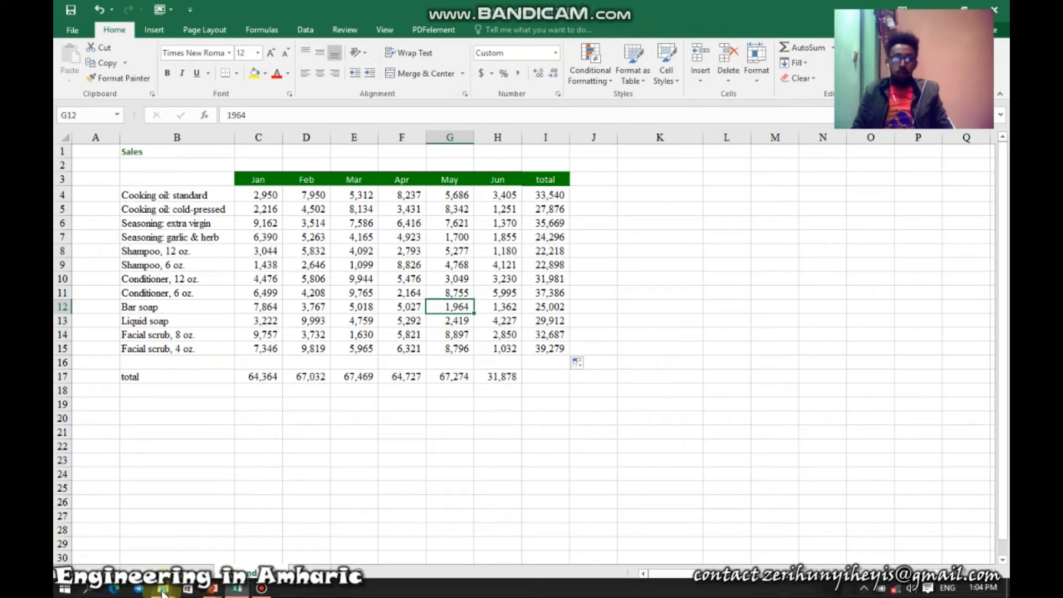
pyautogui.moveTo(216, 590)
pyautogui.click(313, 527)
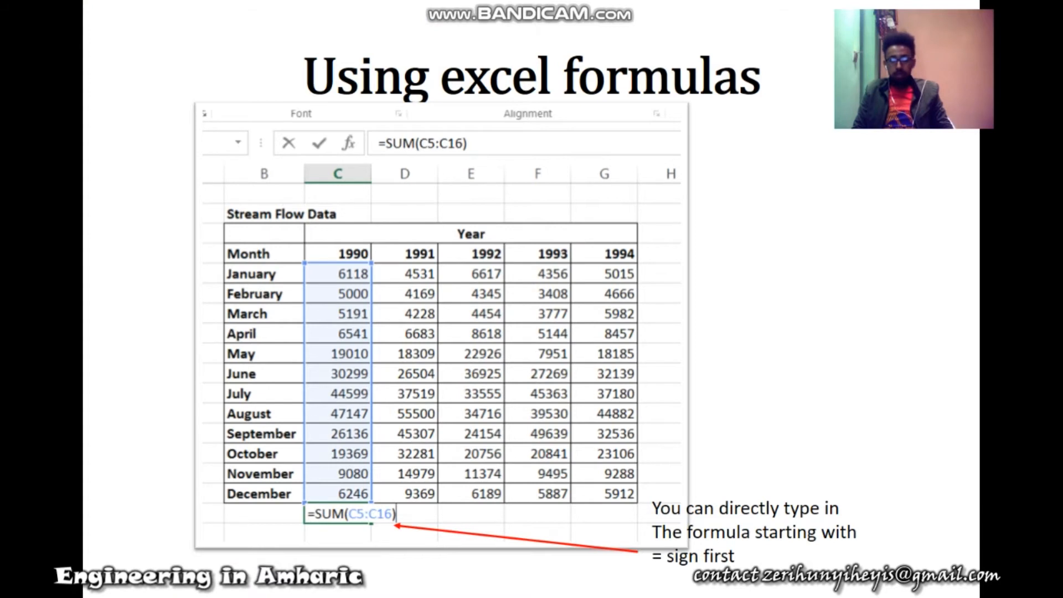
pyautogui.press('Right')
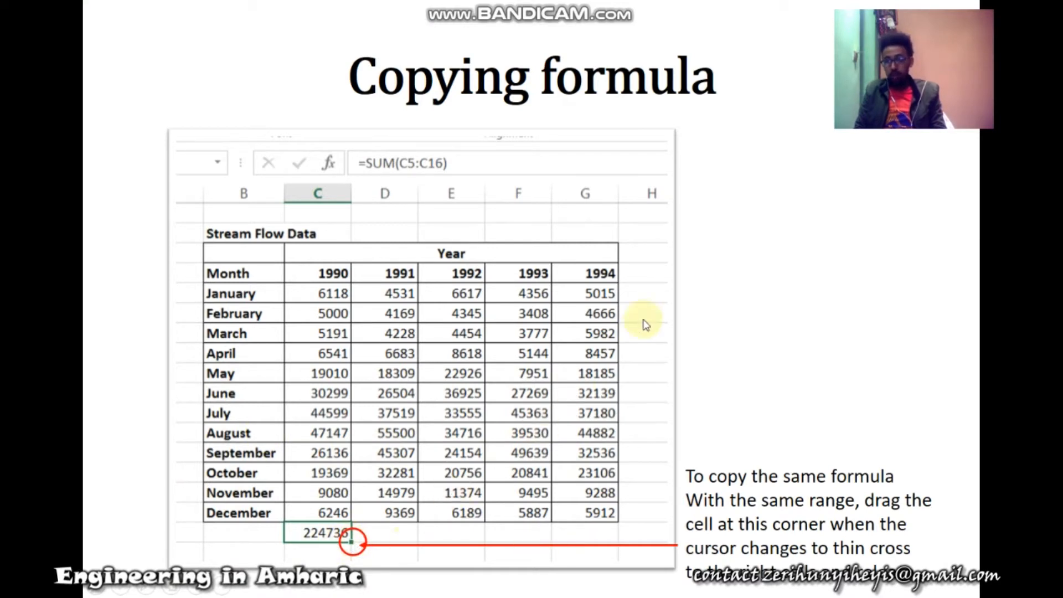
pyautogui.click(448, 547)
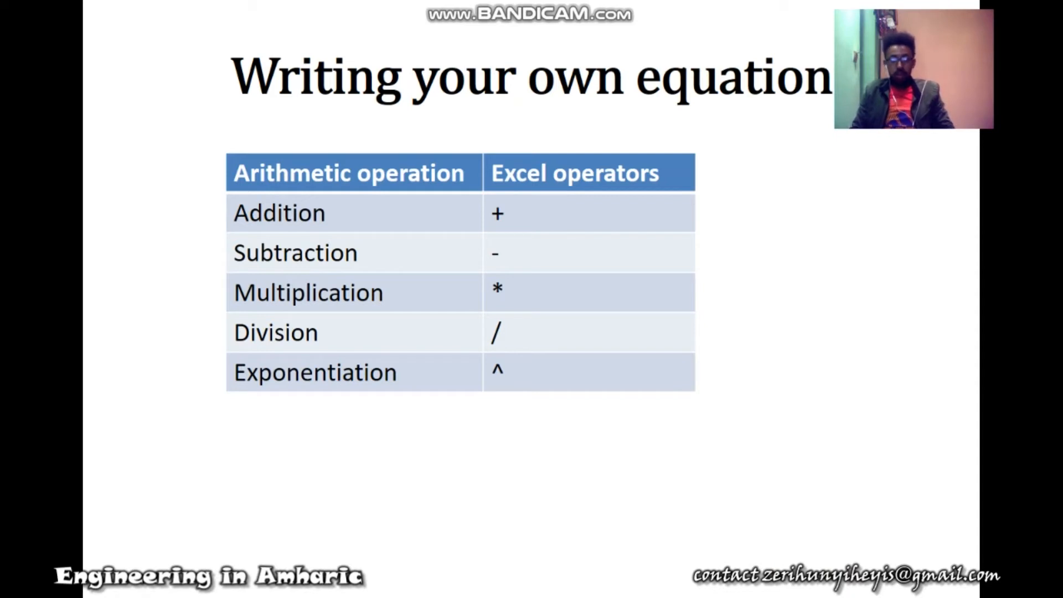
pyautogui.press('Right')
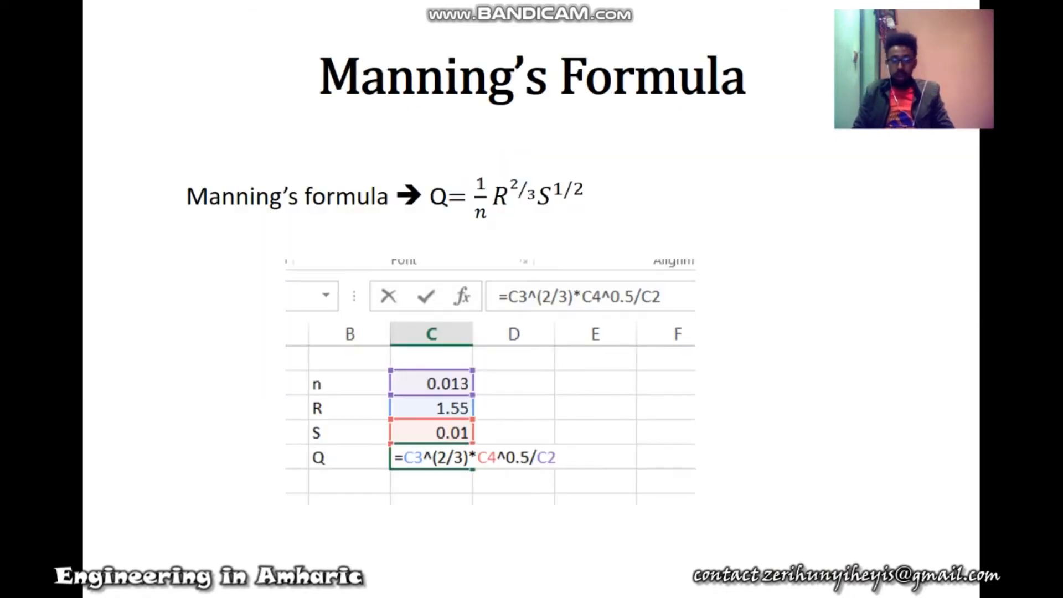